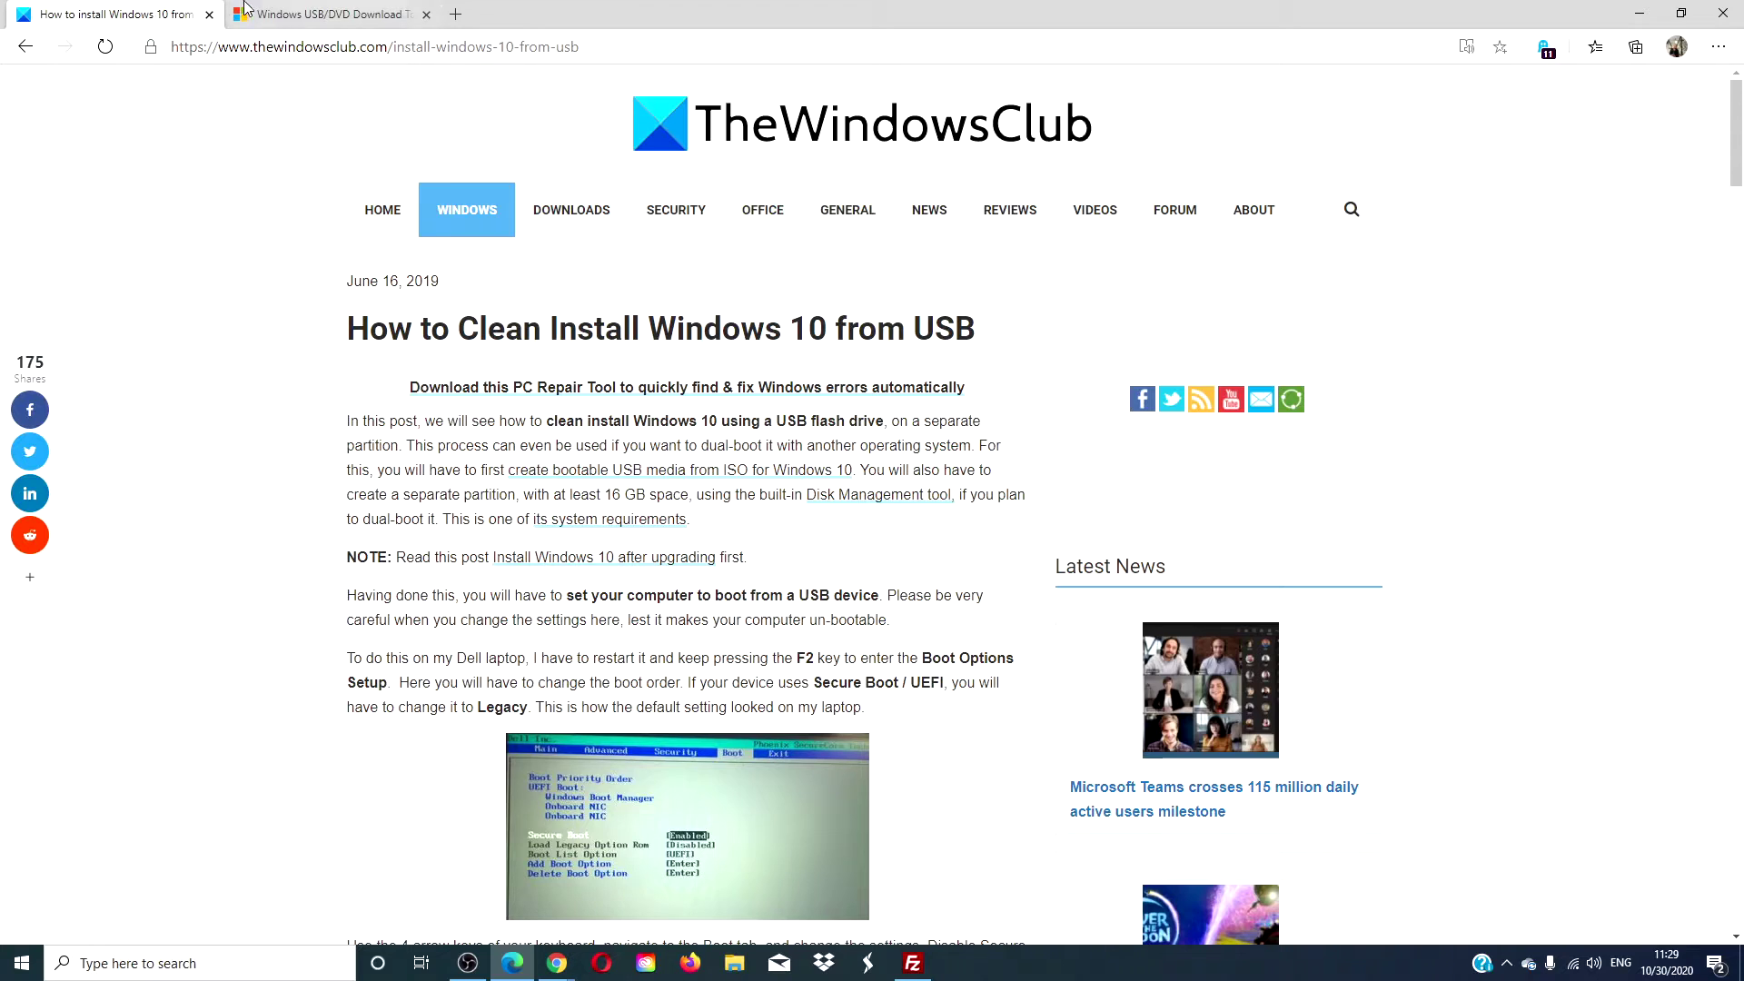
- Switch to the Windows USB/DVD Download Tool page to view its installation steps
left_click(290, 26)
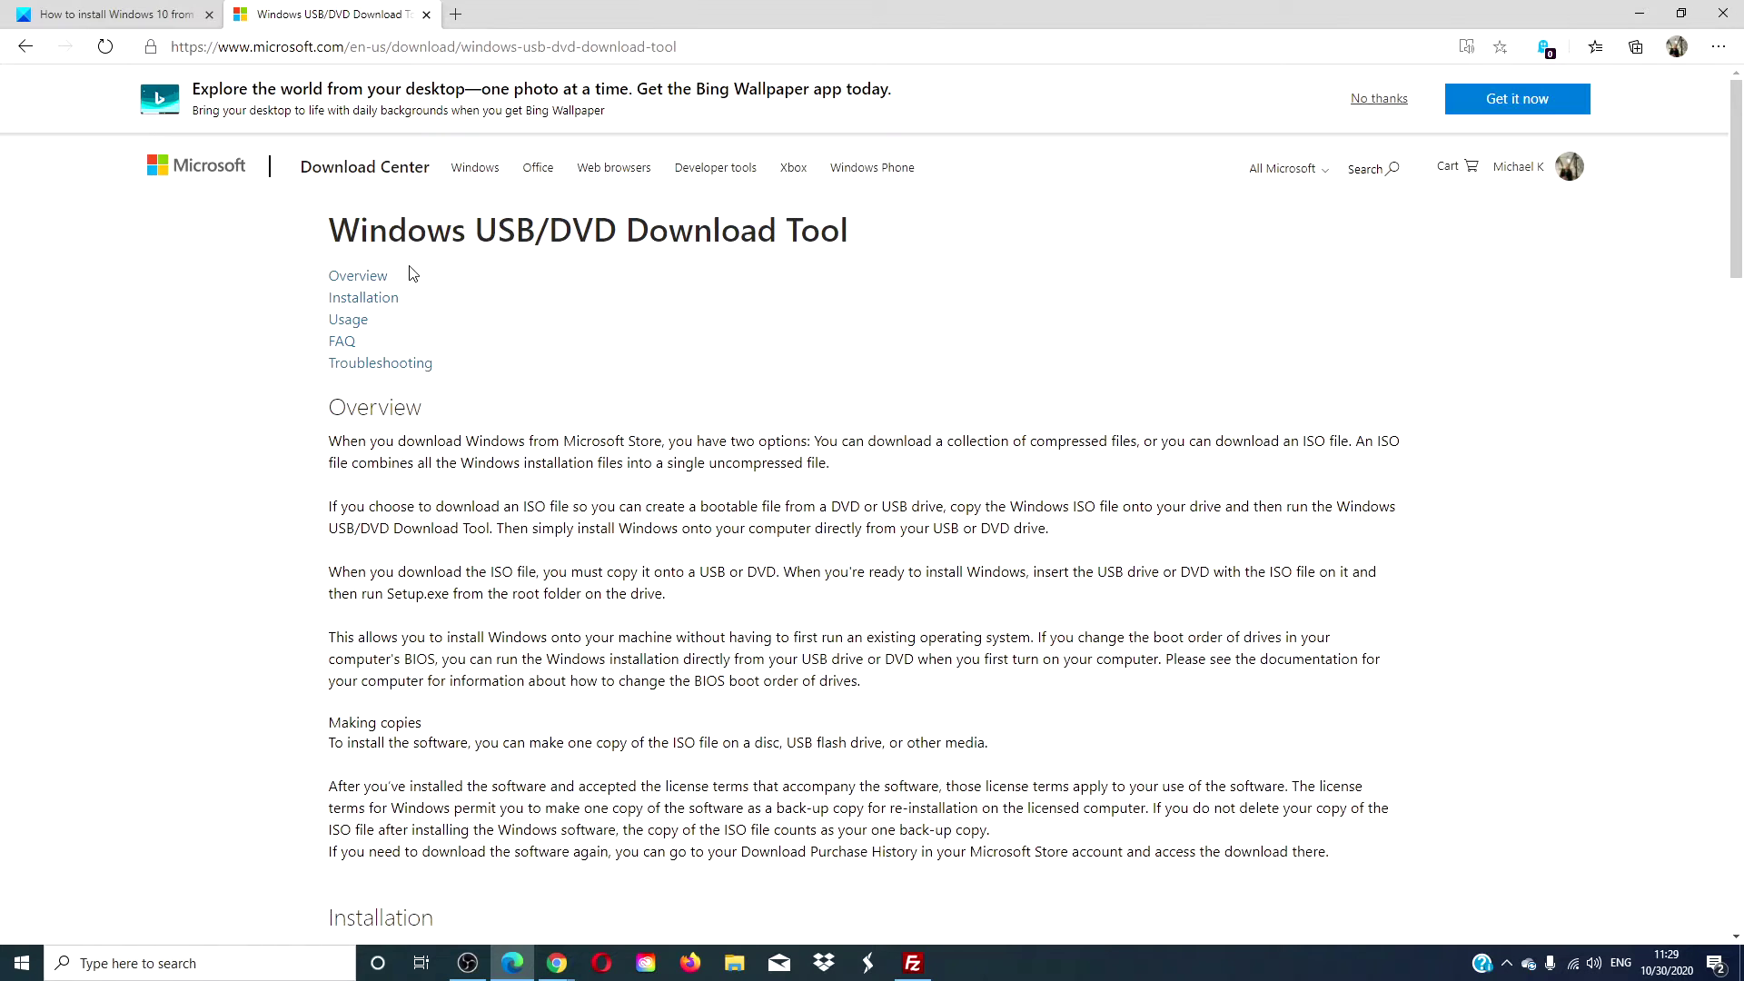
scroll(426, 313, "down", 4)
scroll(425, 314, "down", 4)
scroll(425, 314, "down", 2)
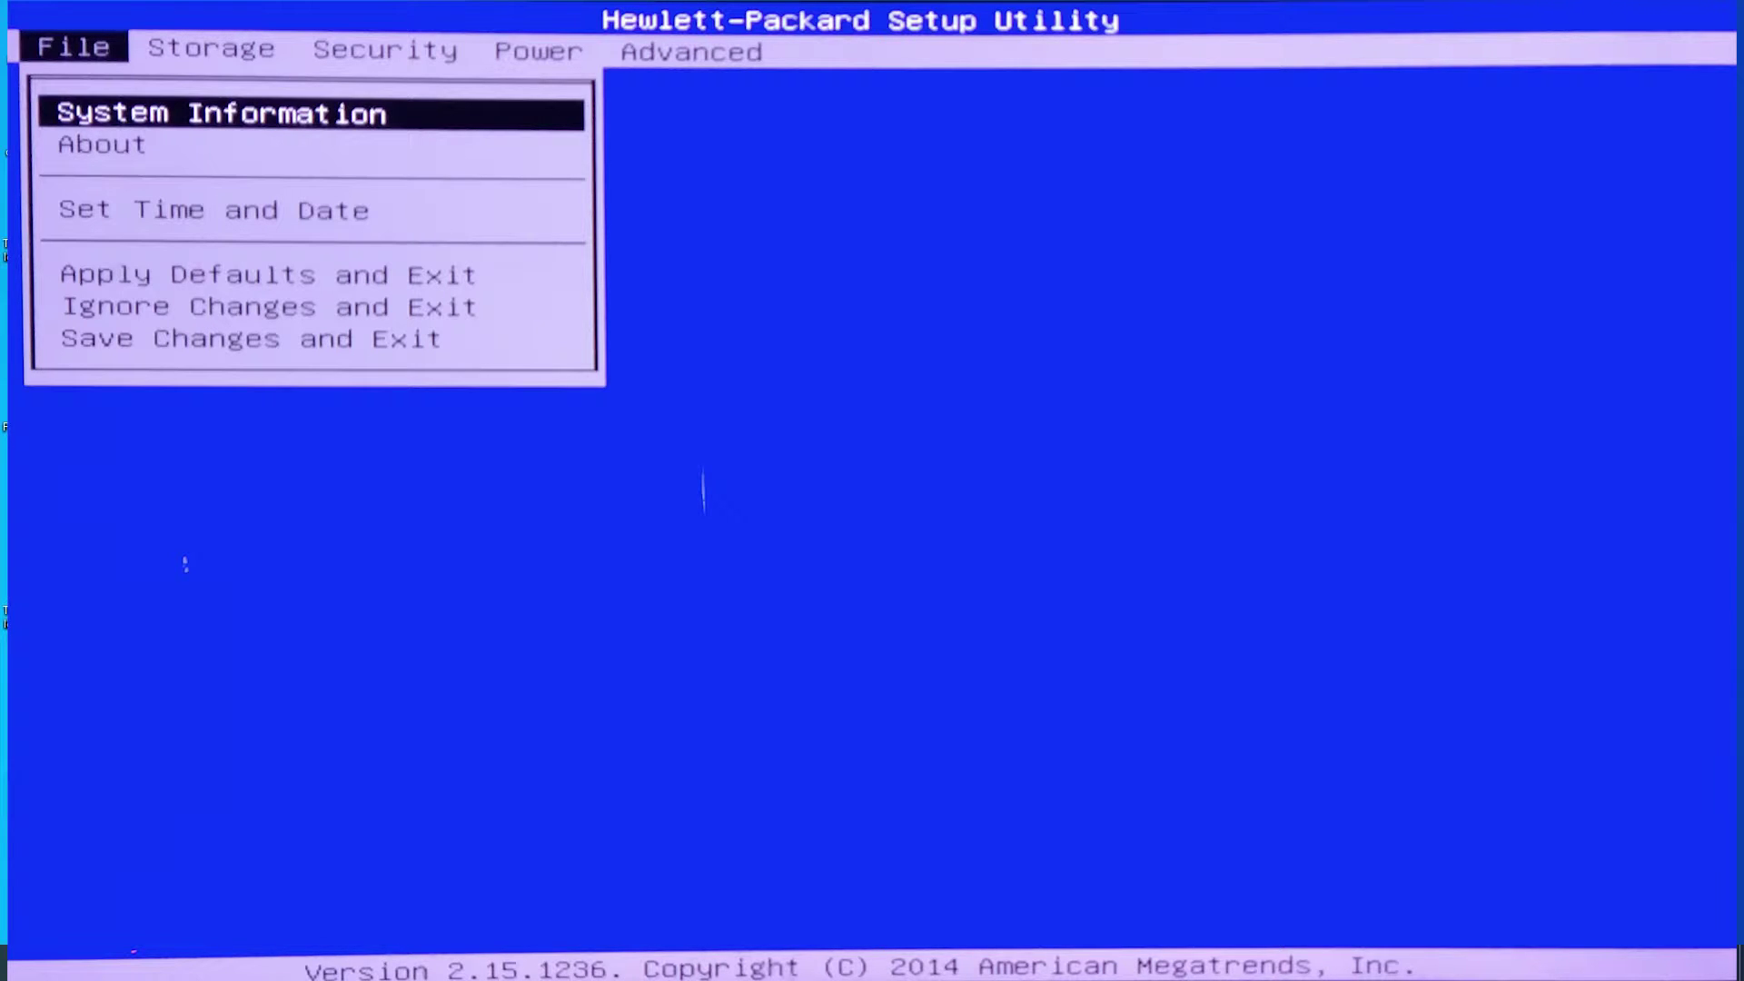
- Move to the Storage menu in the HP BIOS to set the USB boot order
key("Right")
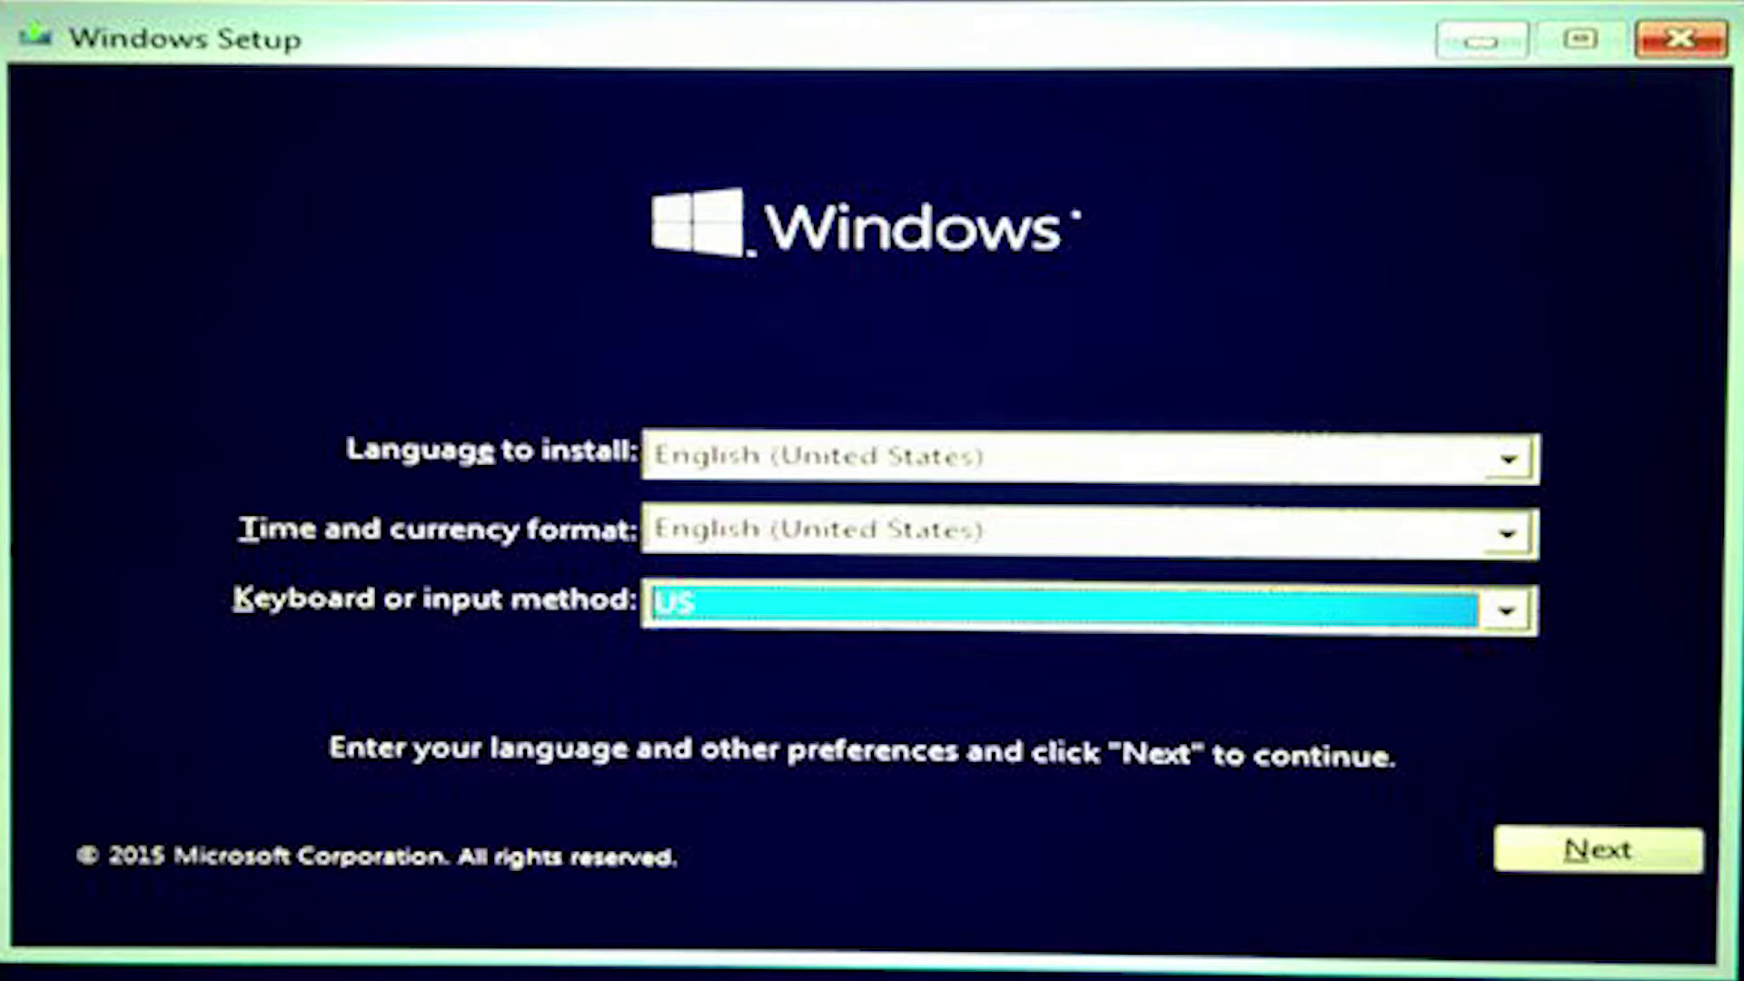
- Accept English (United States) language and US keyboard, then start the Windows installation
left_click(1597, 848)
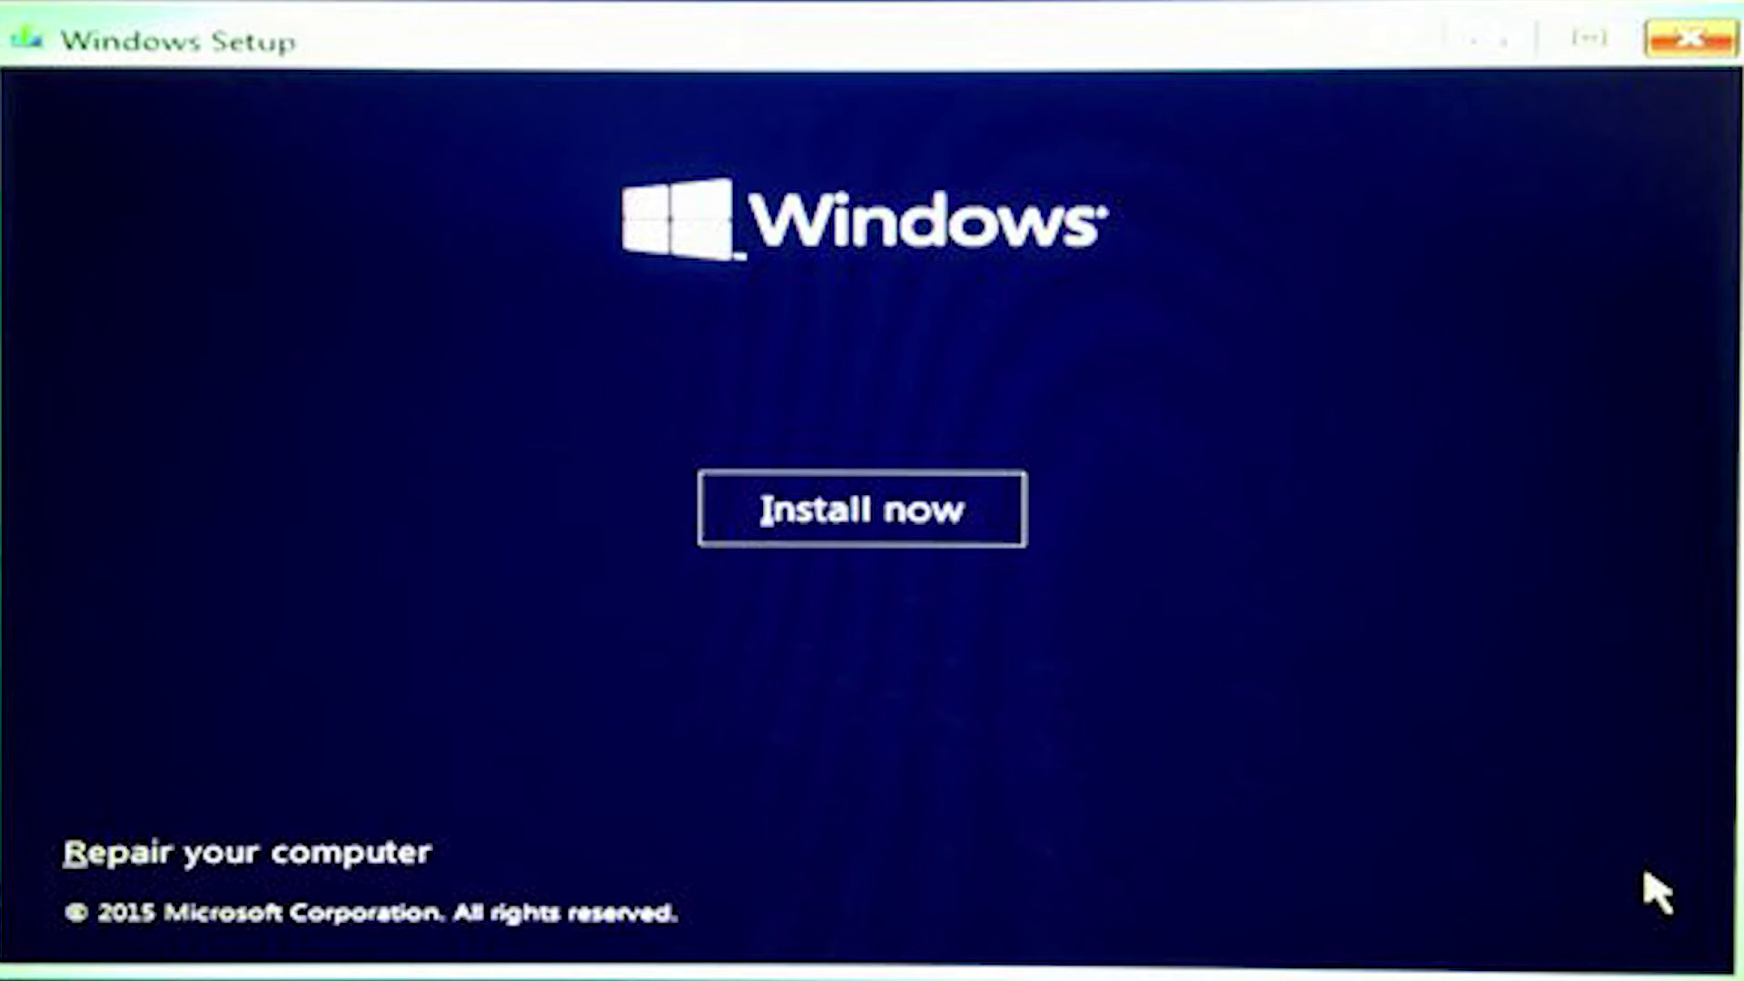
key("Return")
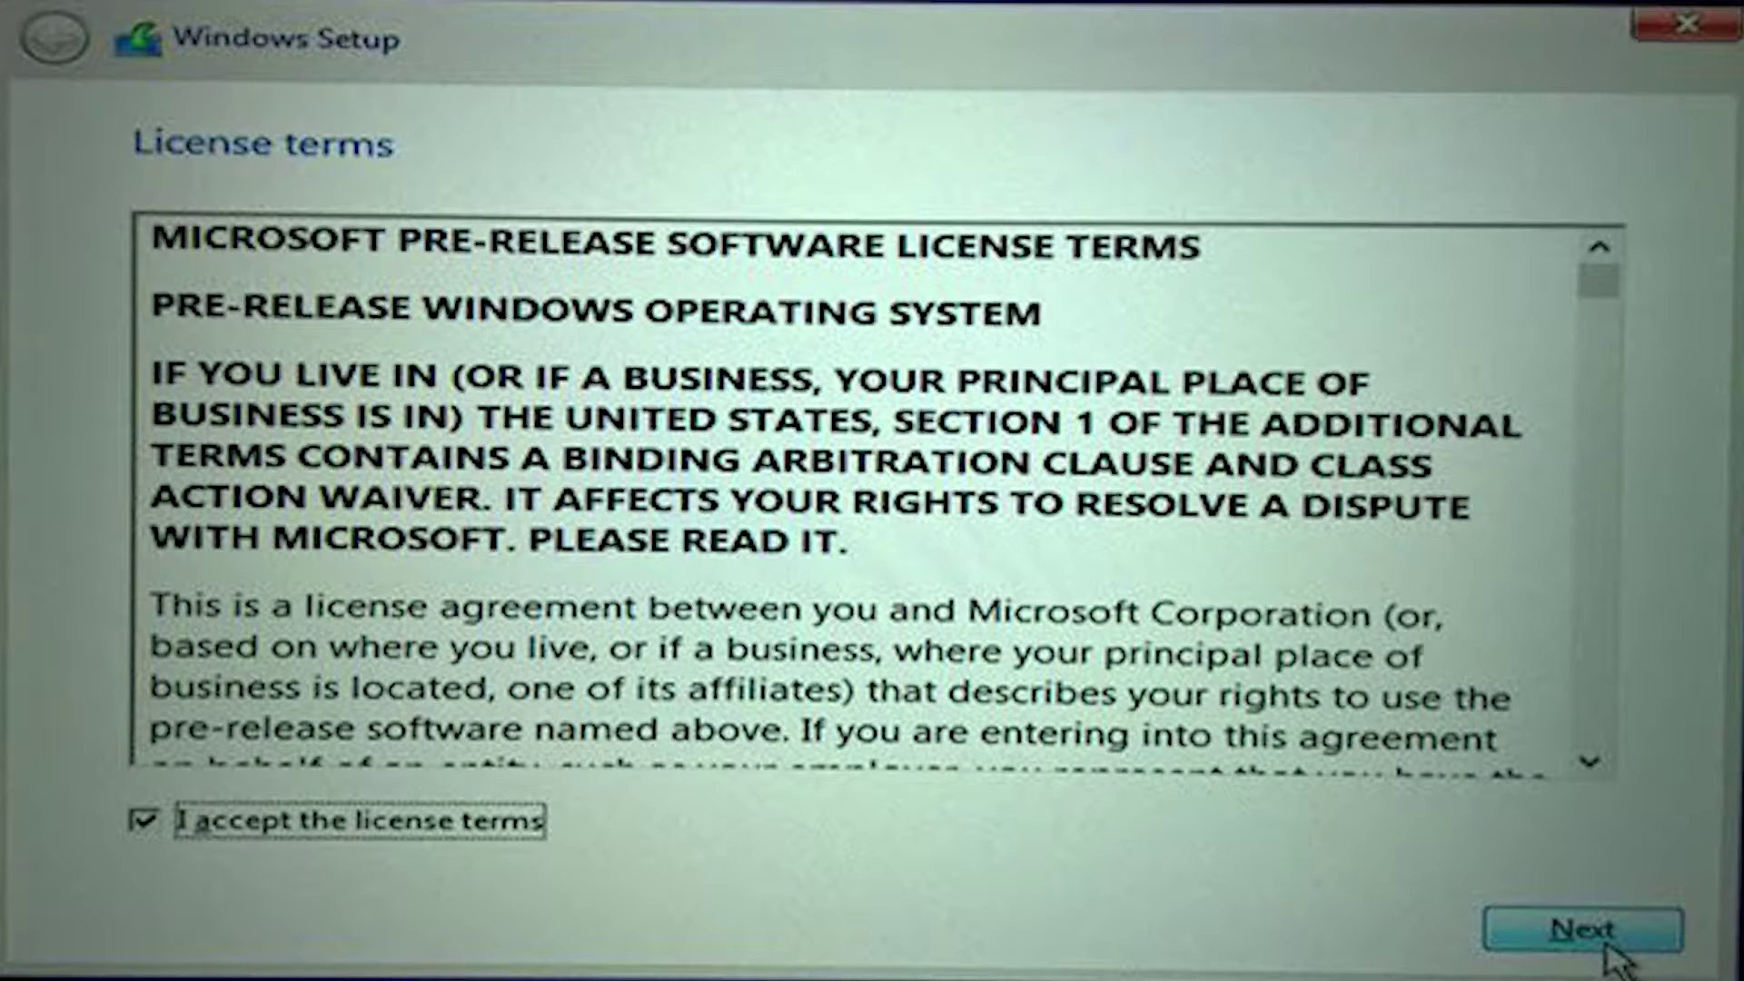
- Continue past the accepted license terms to the installation type choice
left_click(1584, 929)
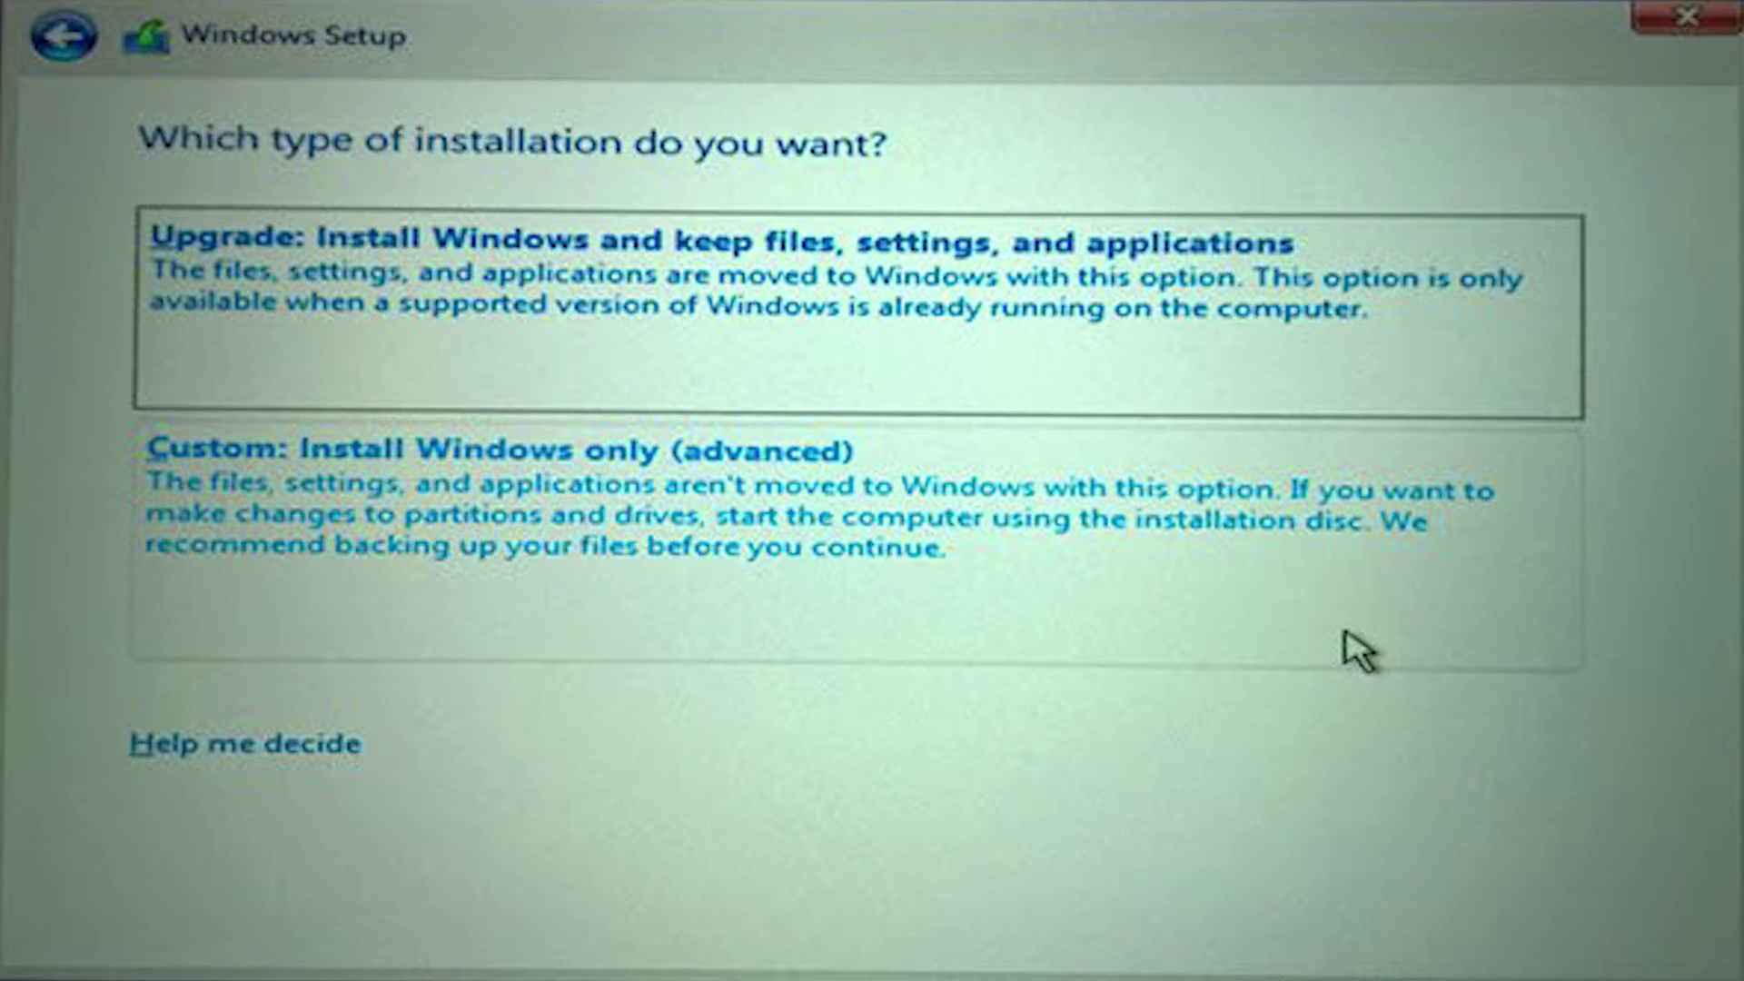